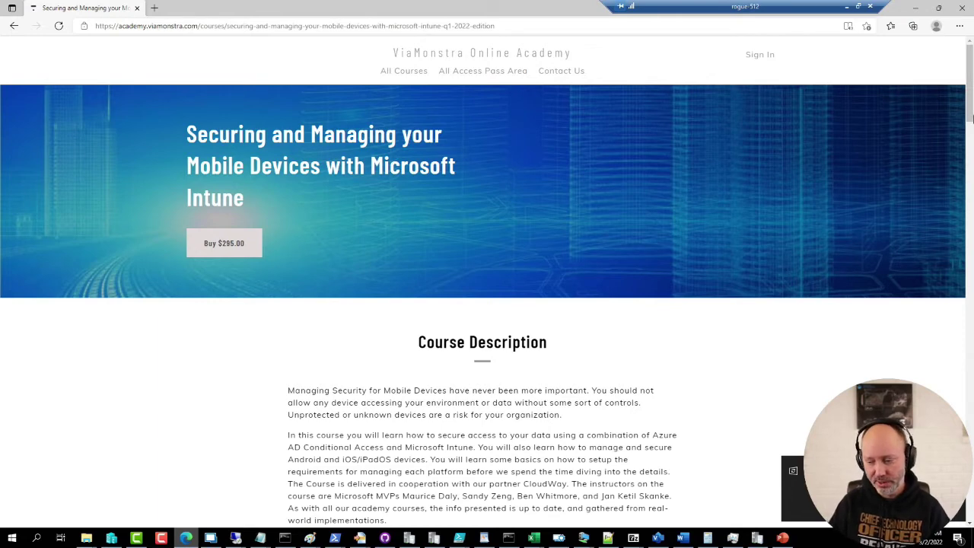
# Step: Switch to Remote Desktop Manager, view the Deployment Workbench on MDT04-PSD, and bring up the MDT03-PSD session
pyautogui.click(210, 538)
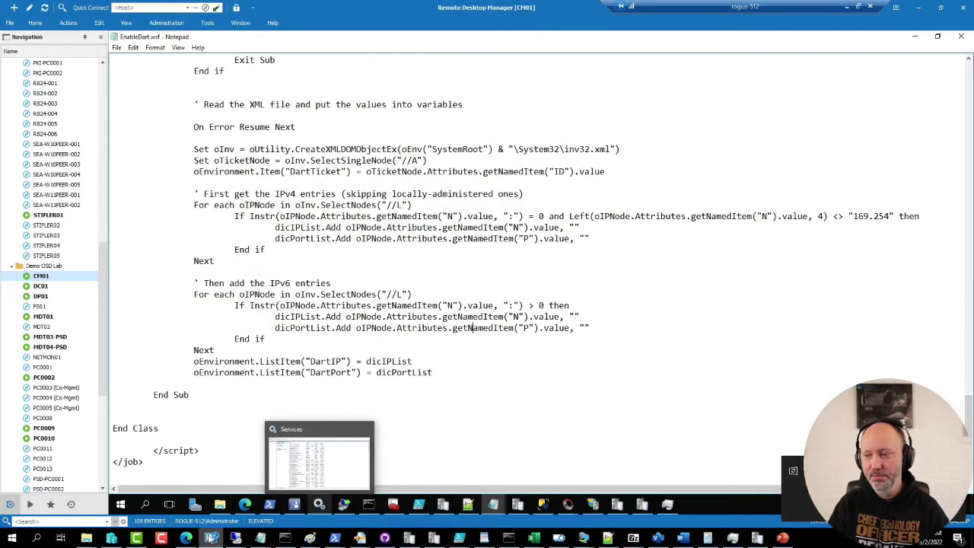
pyautogui.doubleClick(48, 349)
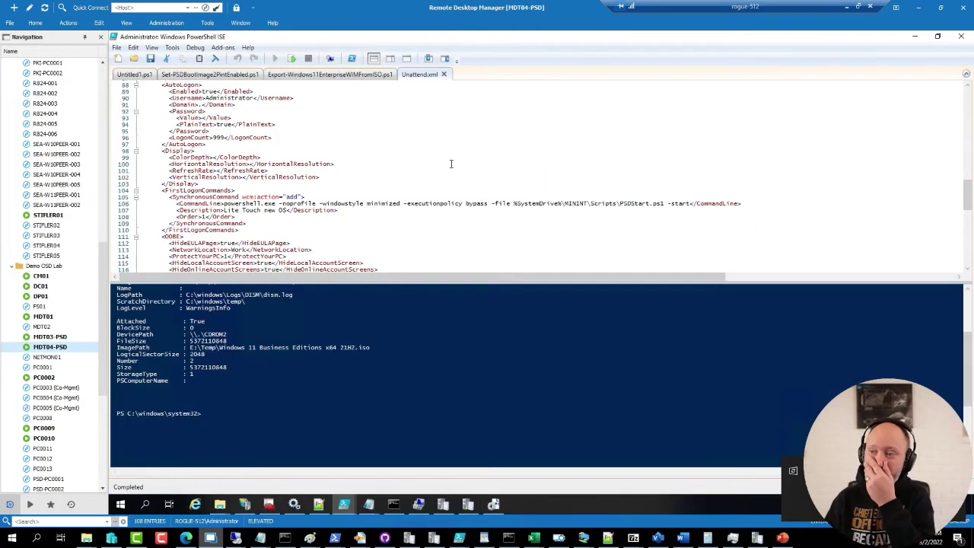
pyautogui.click(268, 504)
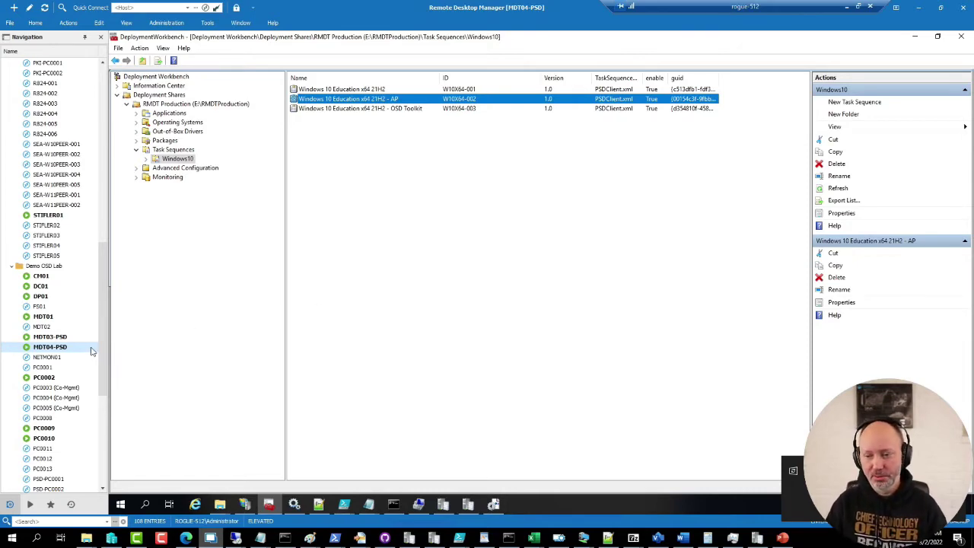
pyautogui.click(50, 337)
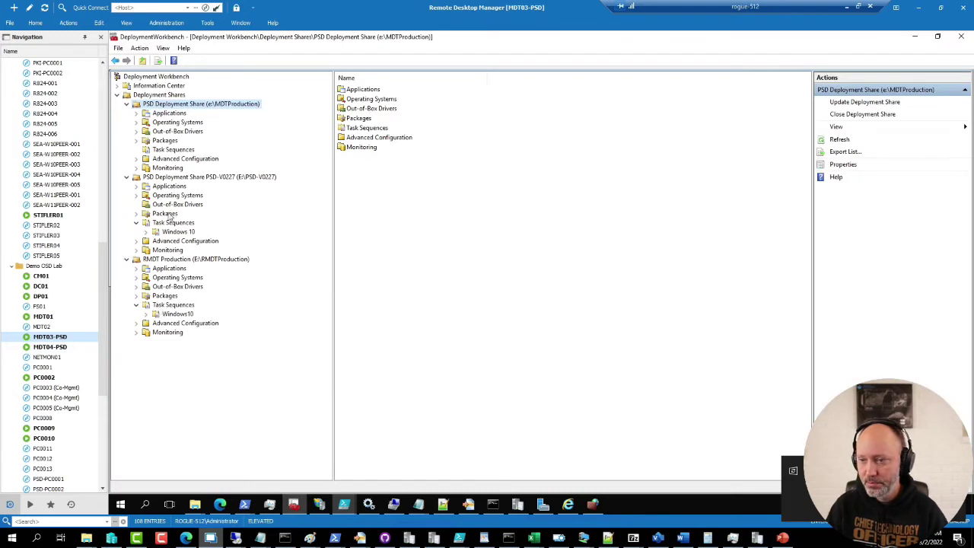
# Step: In the PSD Deployment Share (e:\MDTProduction), open the Windows 10 Enterprise x64 21H1 Windows Autopilot task sequence and view its Autopilot device registration step
pyautogui.click(172, 150)
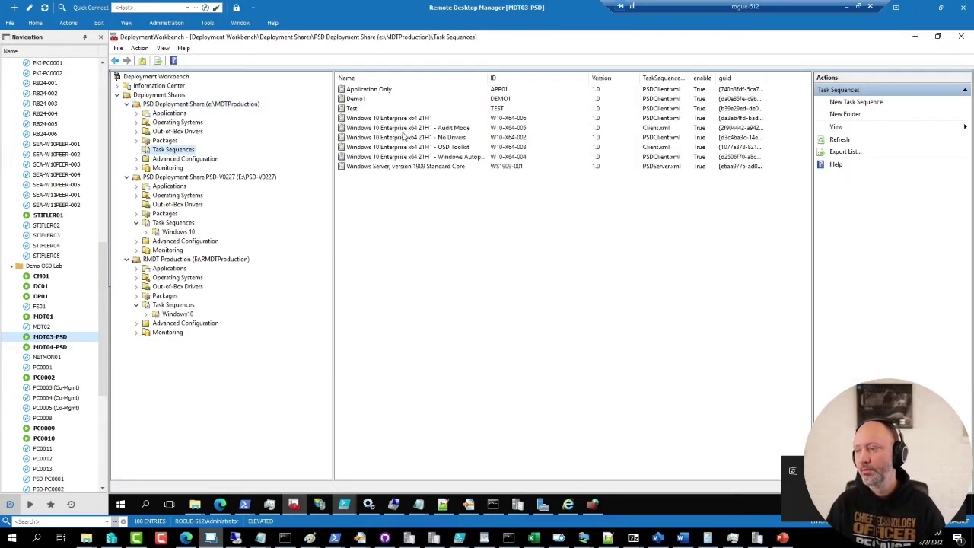
pyautogui.doubleClick(400, 157)
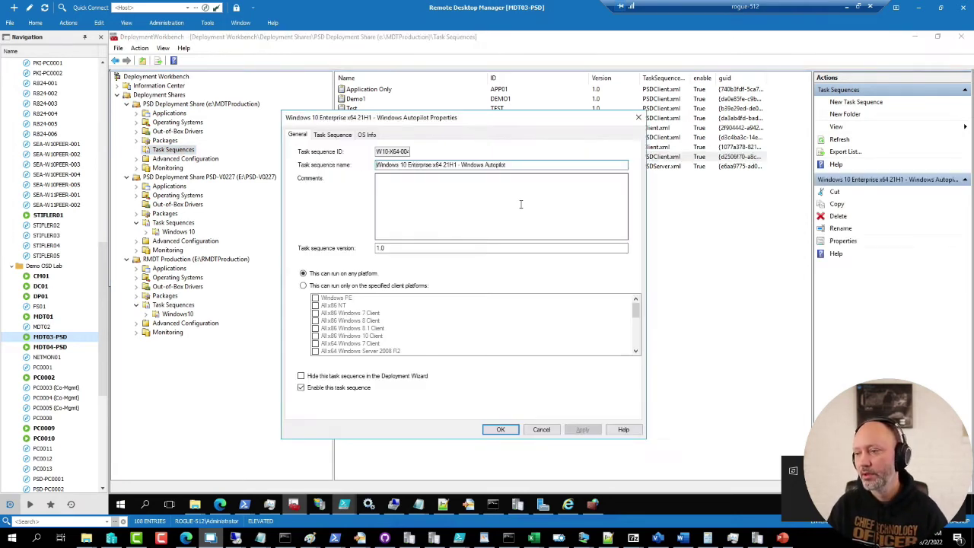
pyautogui.click(333, 134)
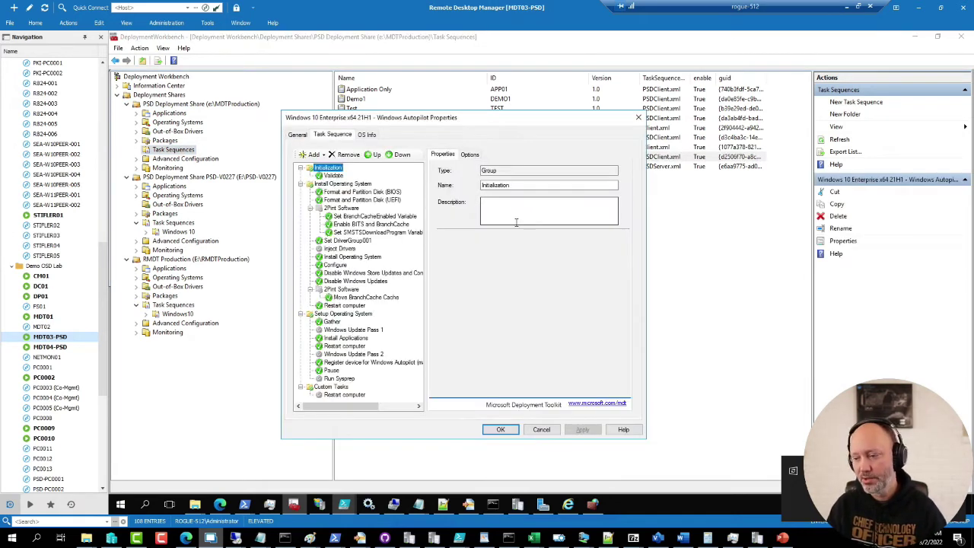
pyautogui.click(348, 363)
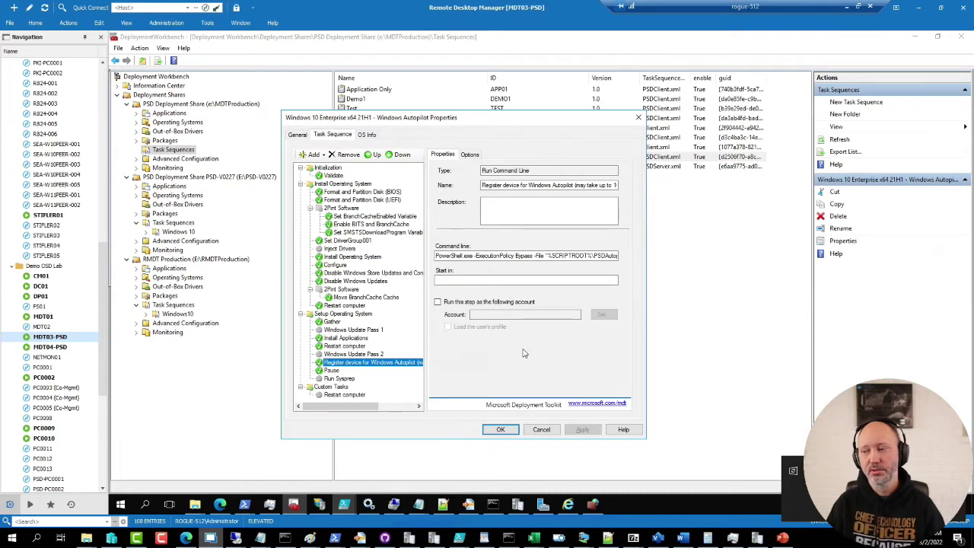
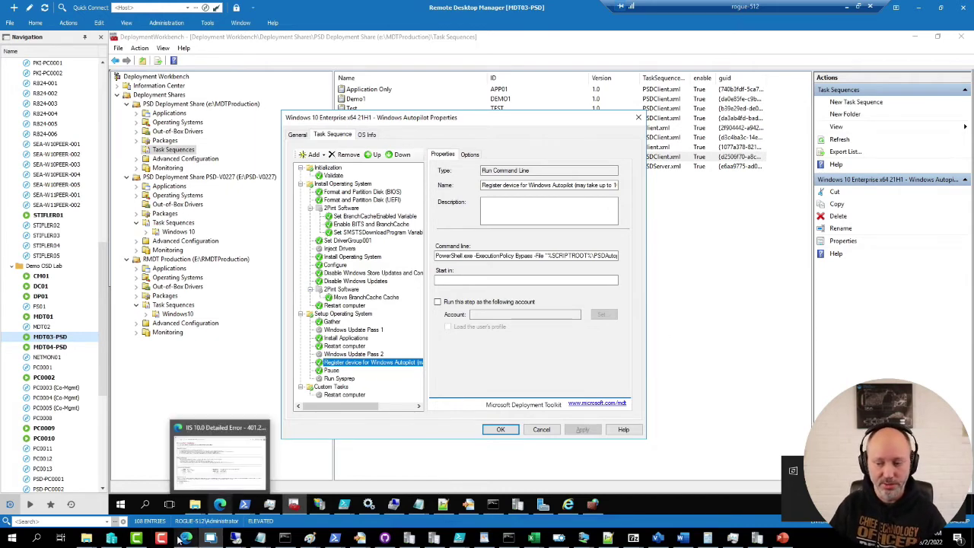
# Step: Switch to the Edge browser and open deploymentresearch.com
pyautogui.click(176, 537)
pyautogui.click(251, 28)
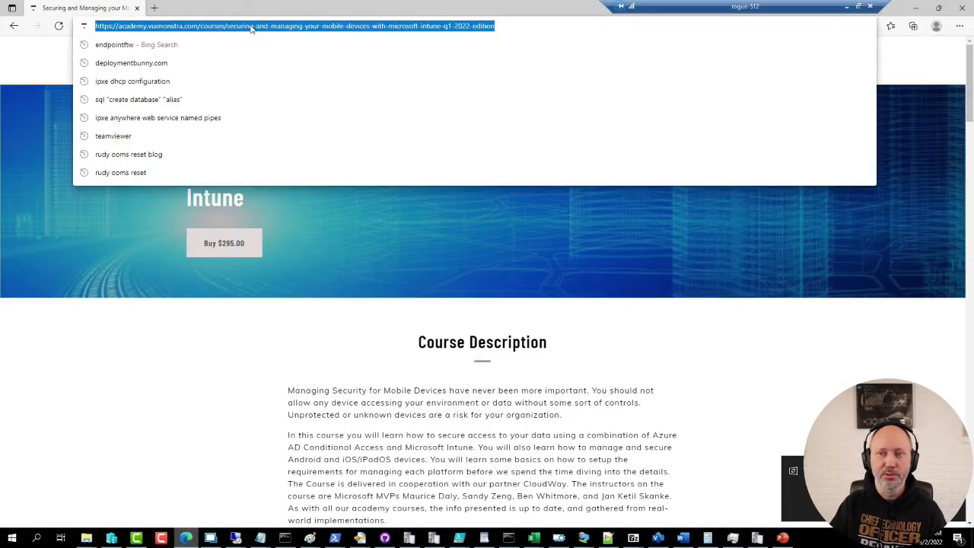
pyautogui.write('clo')
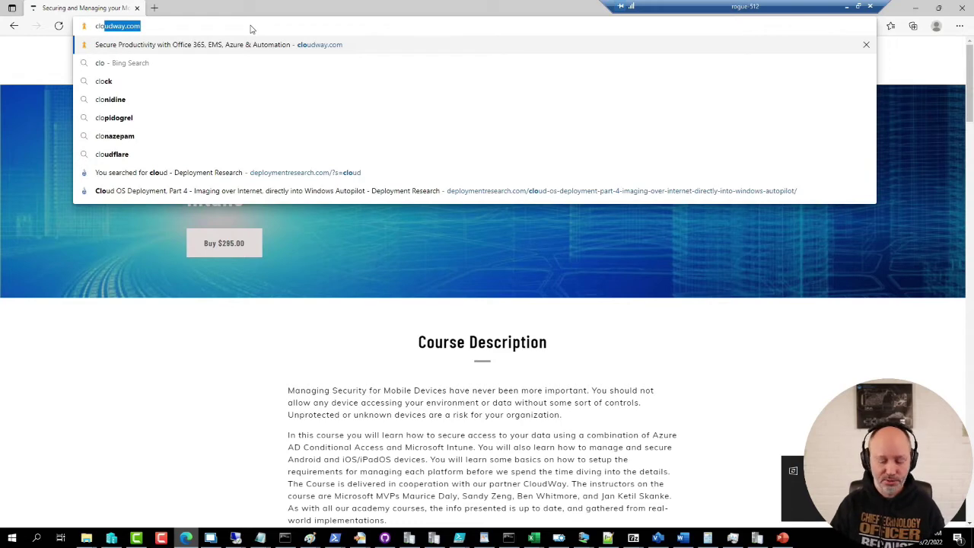
pyautogui.press('BackSpace')
pyautogui.press('BackSpace')
pyautogui.press('BackSpace')
pyautogui.write('d')
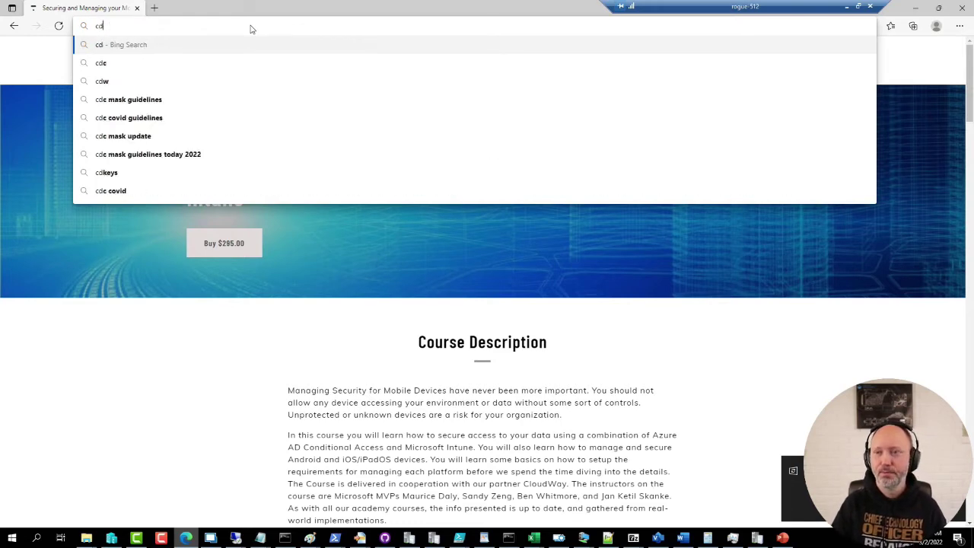
pyautogui.press('BackSpace')
pyautogui.press('BackSpace')
pyautogui.write('de')
pyautogui.press('Return')
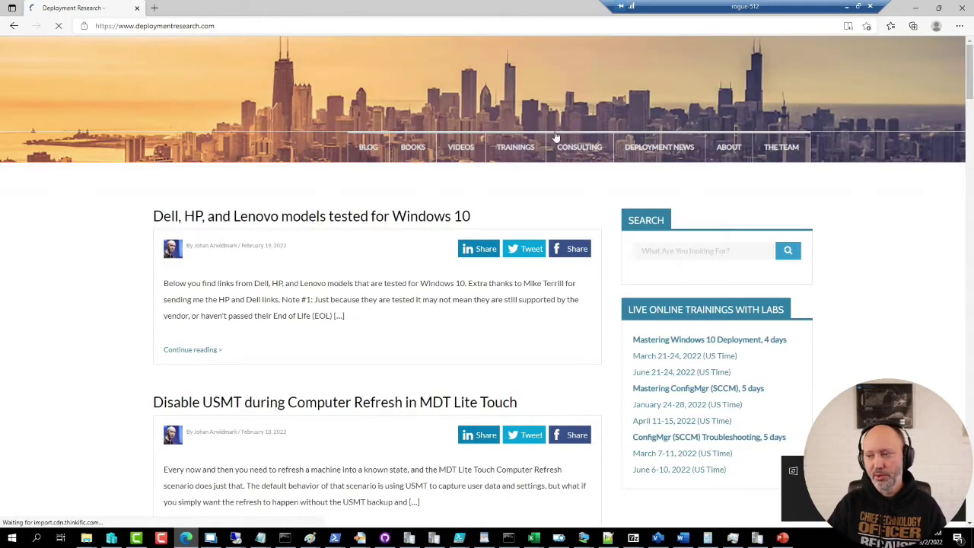
# Step: Search the site for "cloud" and open the Cloud OS Deployment, Part 4 post, highlighting MDT in its introduction
pyautogui.click(695, 258)
pyautogui.write('cloud')
pyautogui.press('Return')
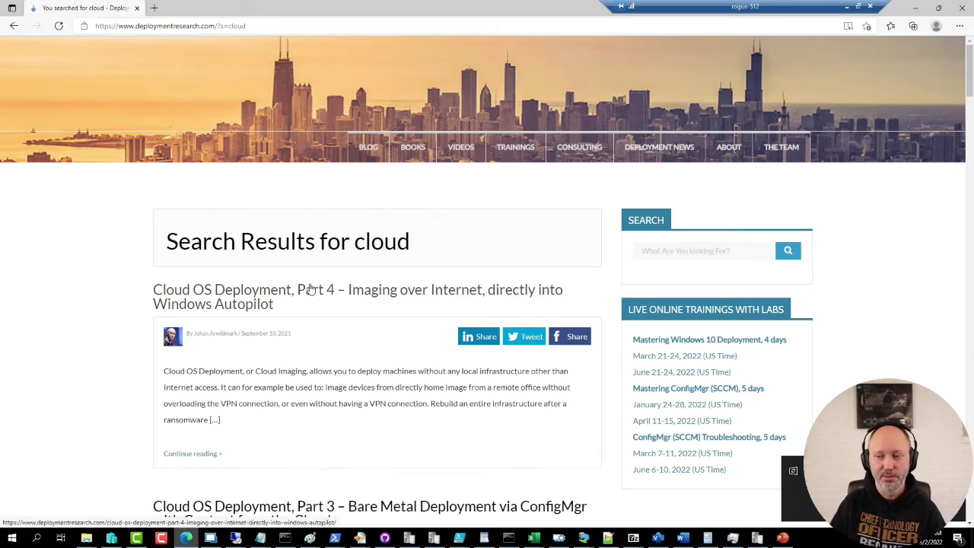
pyautogui.click(308, 296)
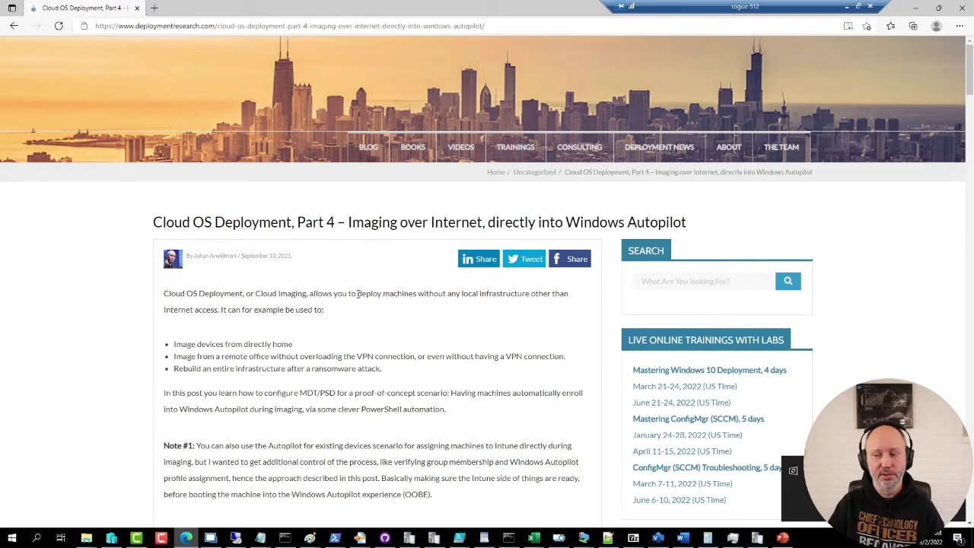
pyautogui.doubleClick(304, 394)
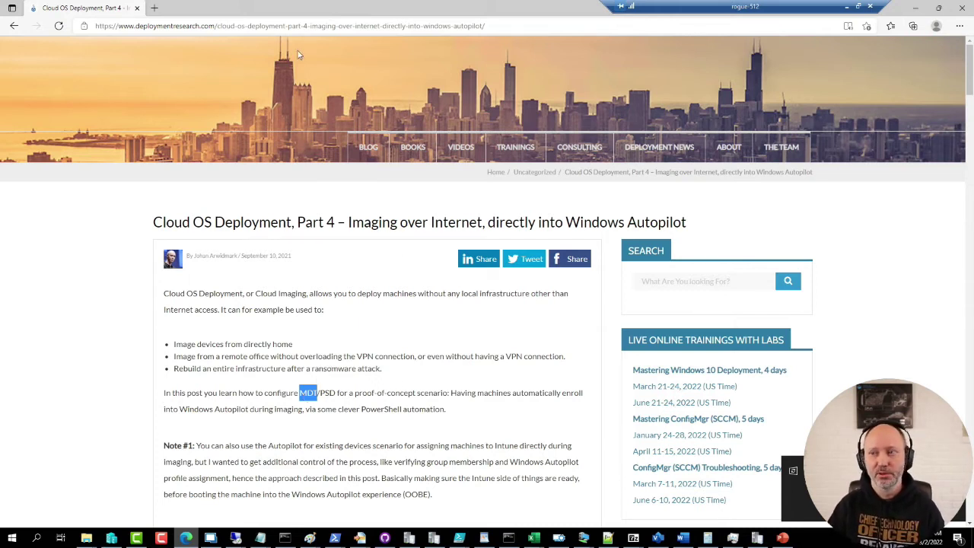
# Step: Go to portal.azure.com and sign in with the existing admin account
pyautogui.click(269, 29)
pyautogui.write('portal.azure.com')
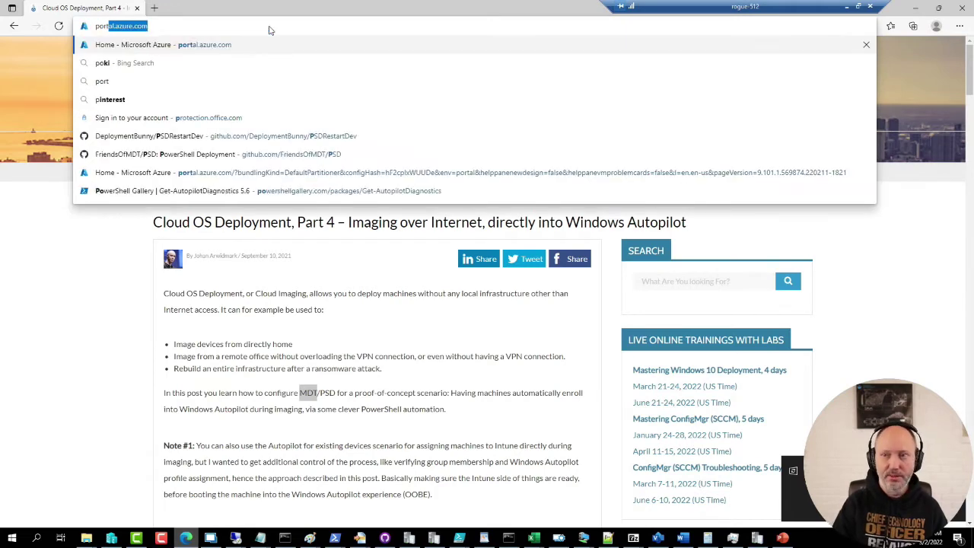
pyautogui.press('Return')
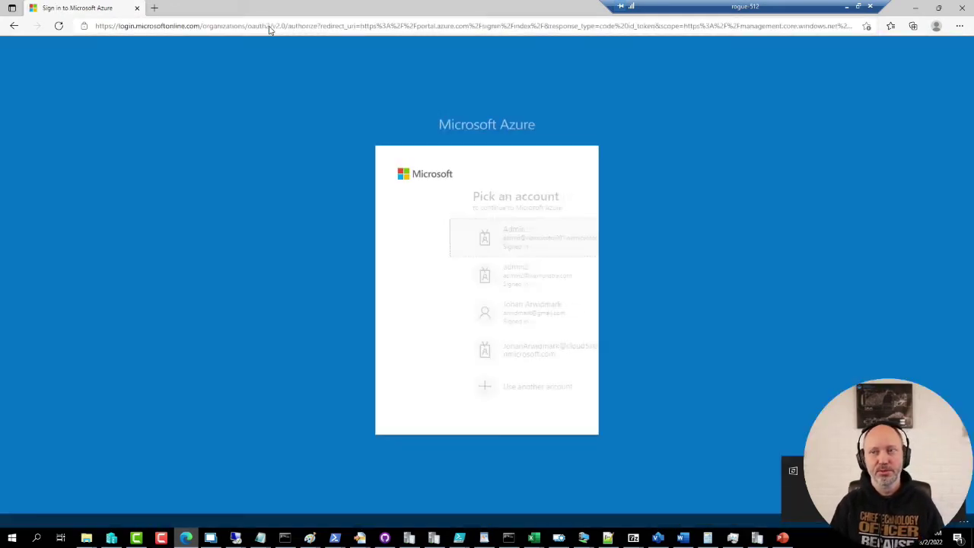
pyautogui.click(483, 251)
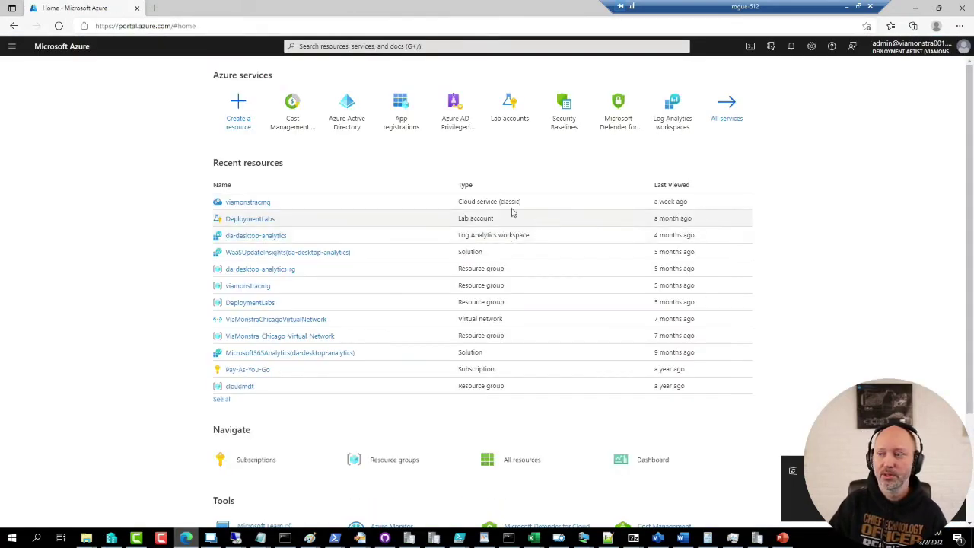
# Step: Open the ViaMonstra Intune Graph API app registration and review its API permissions and its certificates and secrets
pyautogui.click(398, 114)
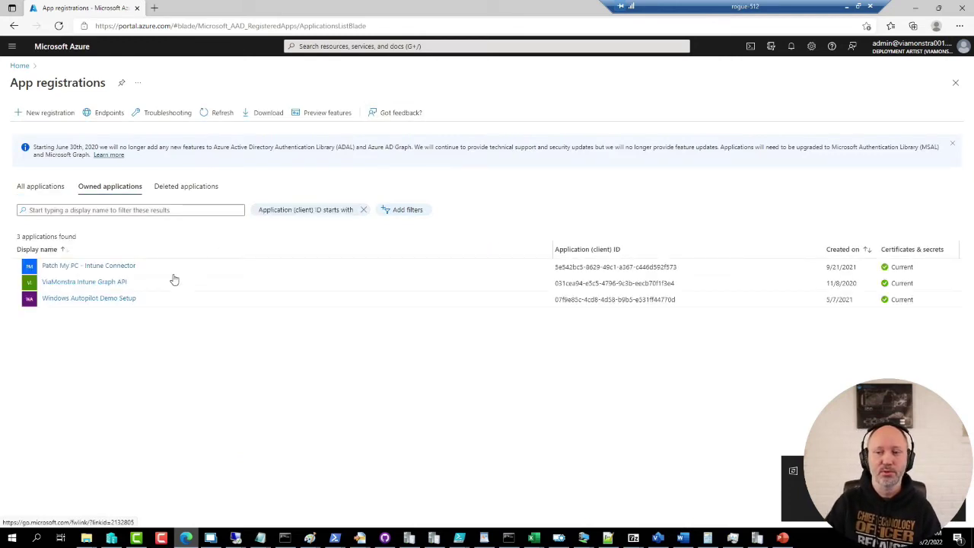
pyautogui.click(108, 282)
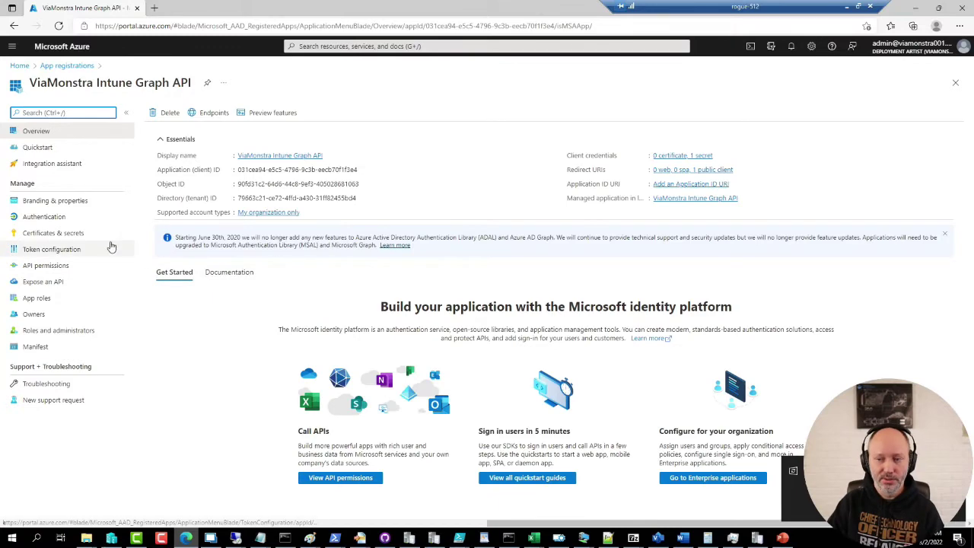
pyautogui.click(65, 266)
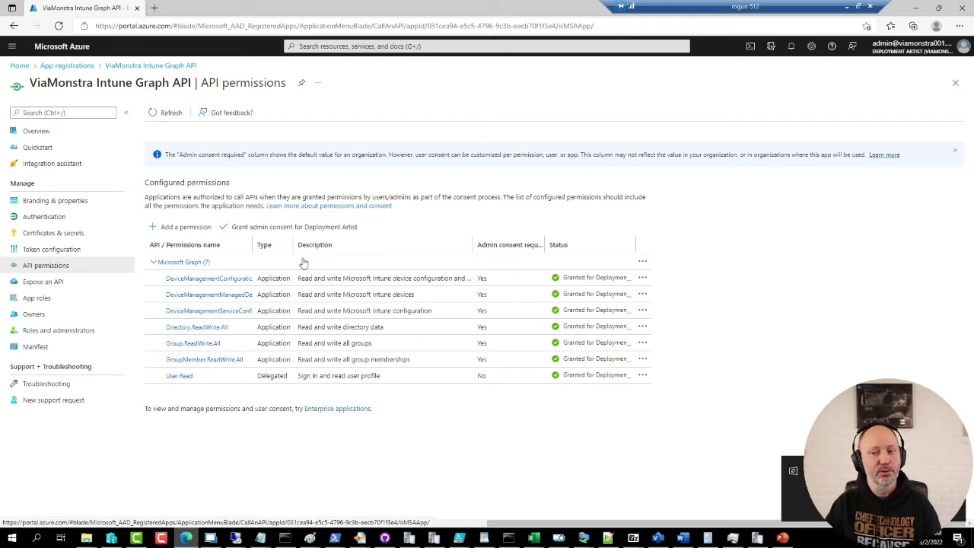
pyautogui.click(73, 235)
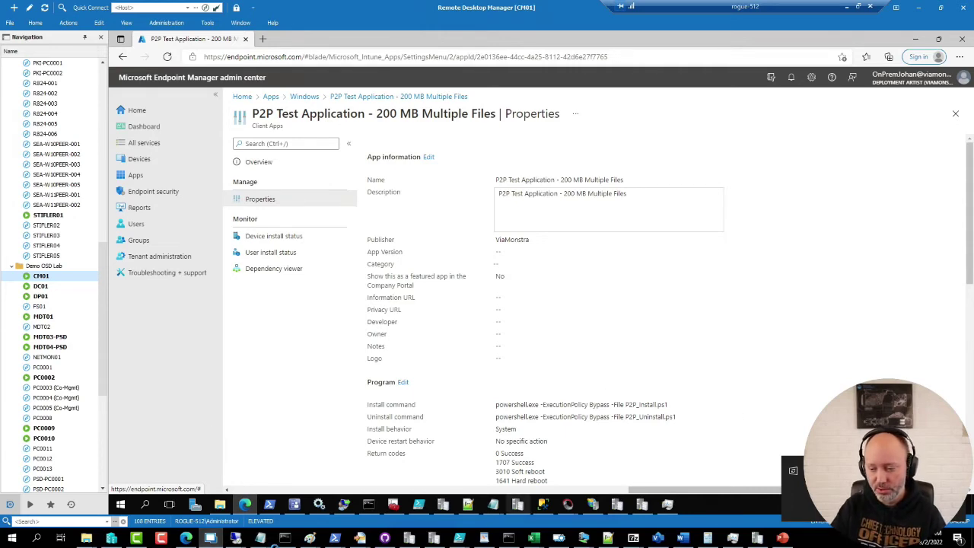
# Step: Return to the Edge browser, open deploymentresearch.com again and search the site for "cloud"
pyautogui.click(185, 538)
pyautogui.click(202, 28)
pyautogui.write('de')
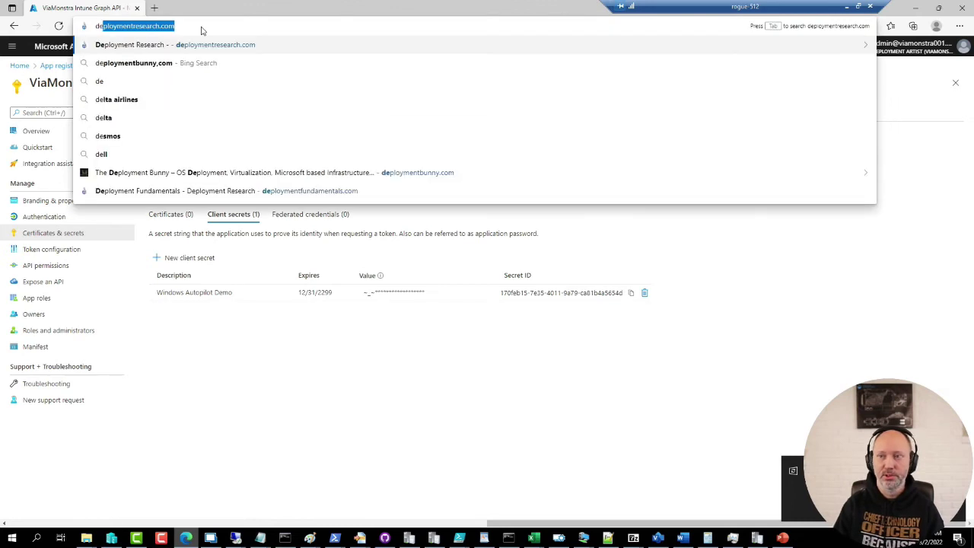
pyautogui.press('Return')
pyautogui.click(713, 250)
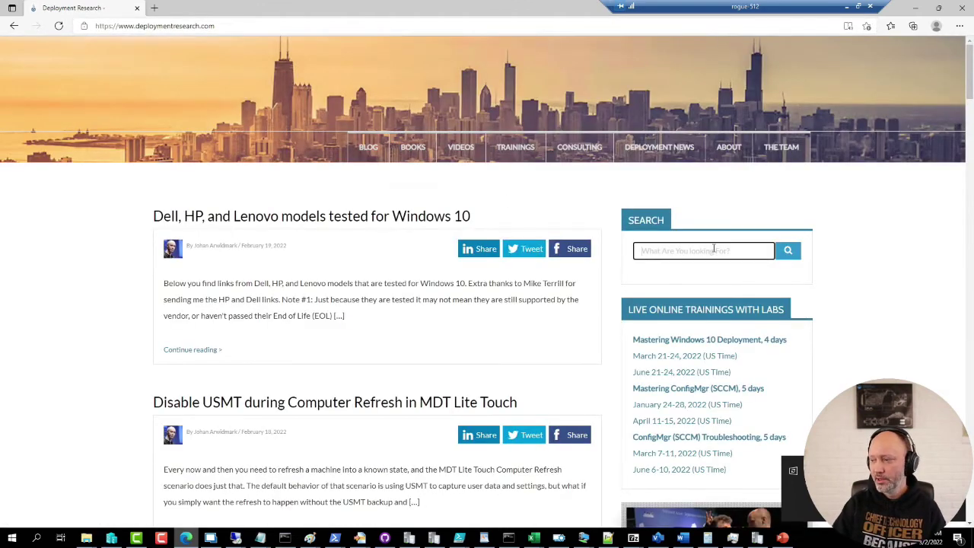
pyautogui.write('cloud')
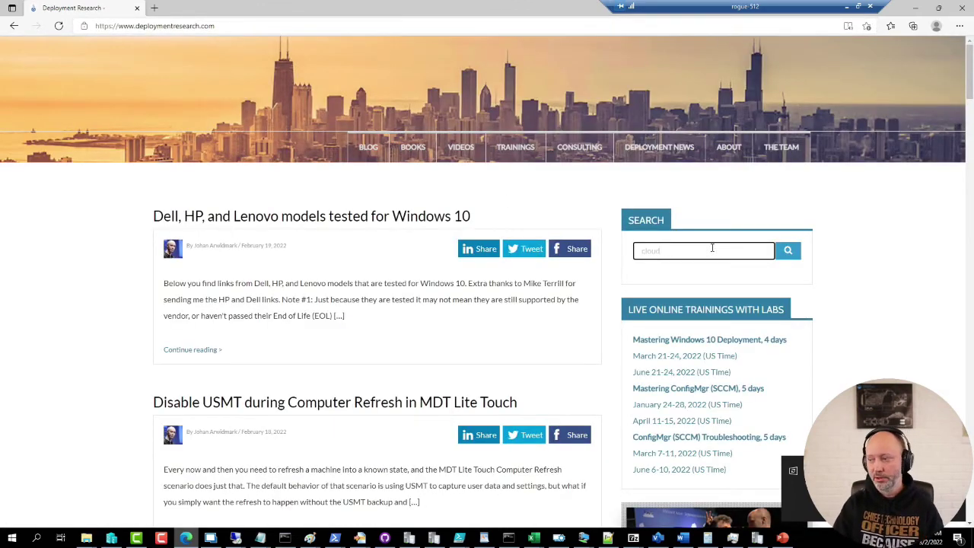
pyautogui.press('Return')
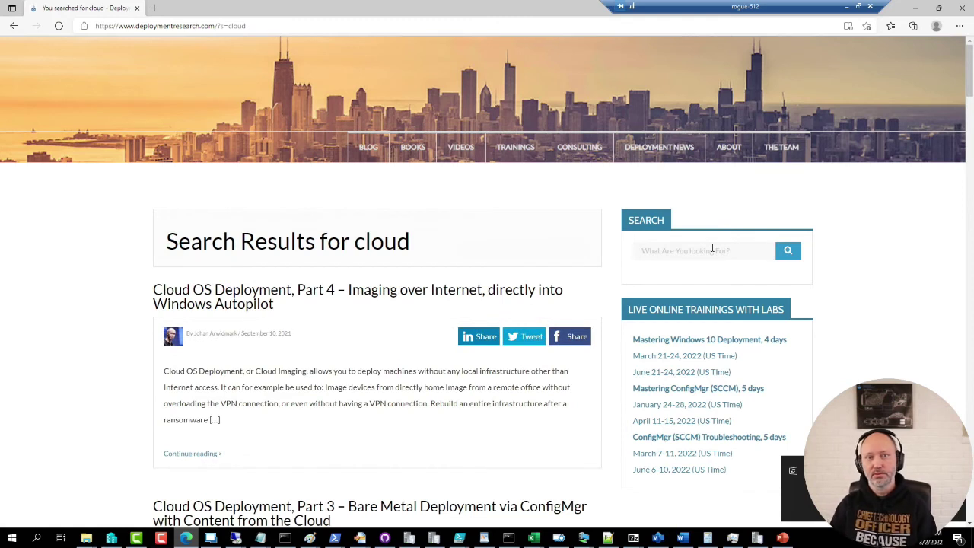